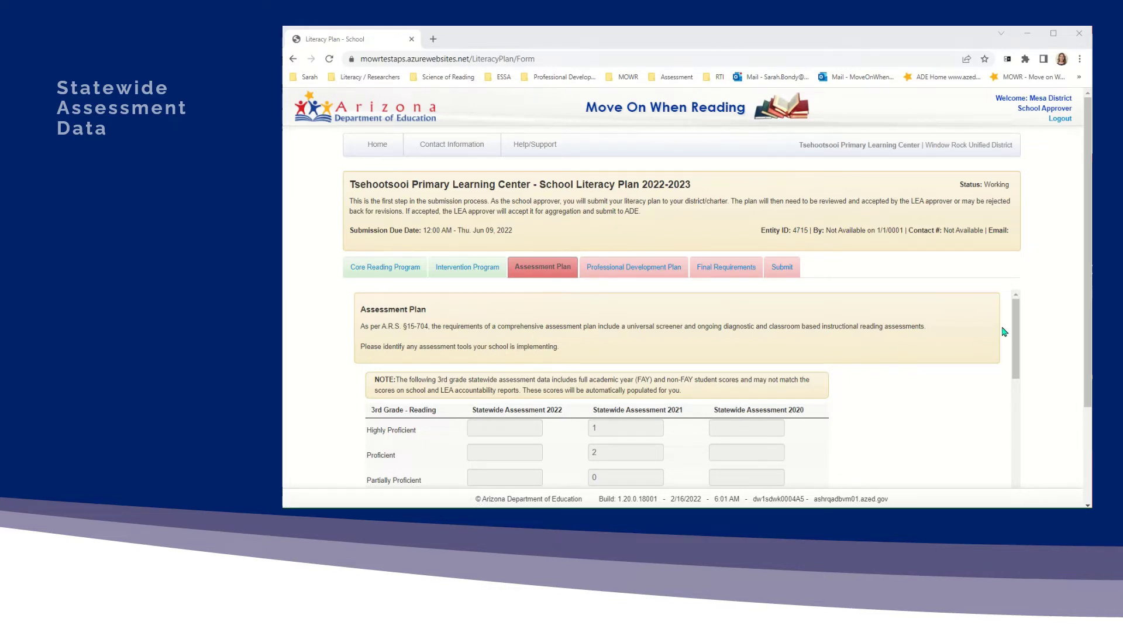
Enter 0 for the students below the MOWR cut score, the retained 3rd graders and the English learner exemption
{"action": "left_click_drag", "start_coordinate": [1016, 318], "coordinate": [1014, 341]}
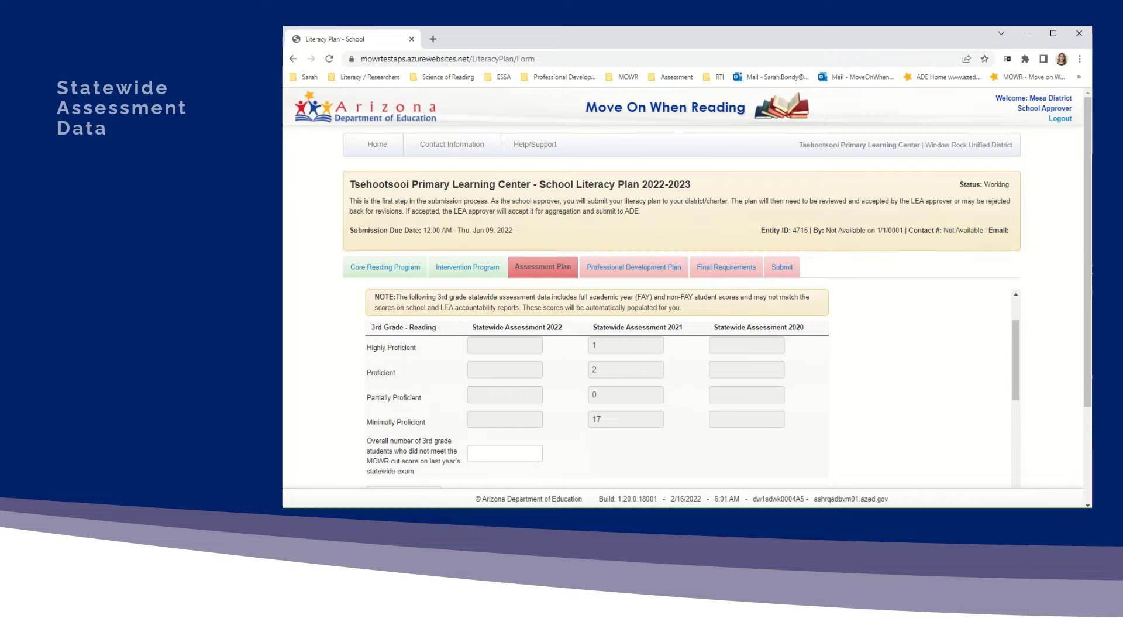
{"action": "scroll", "coordinate": [772, 286], "scroll_direction": "down", "scroll_amount": 2}
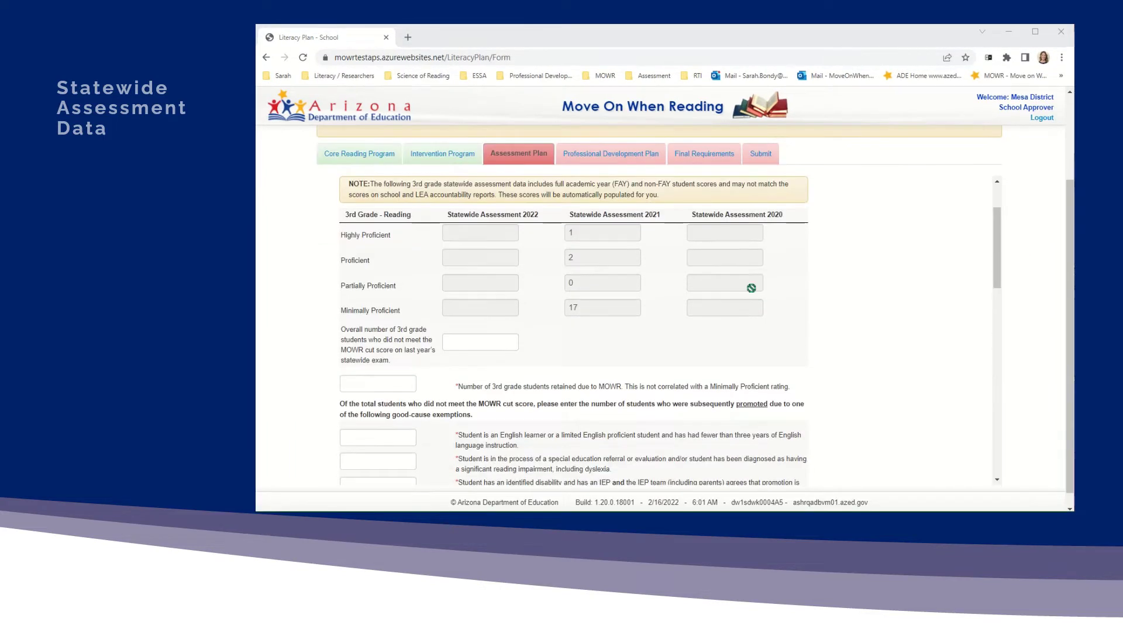
{"action": "scroll", "coordinate": [671, 292], "scroll_direction": "down", "scroll_amount": 2}
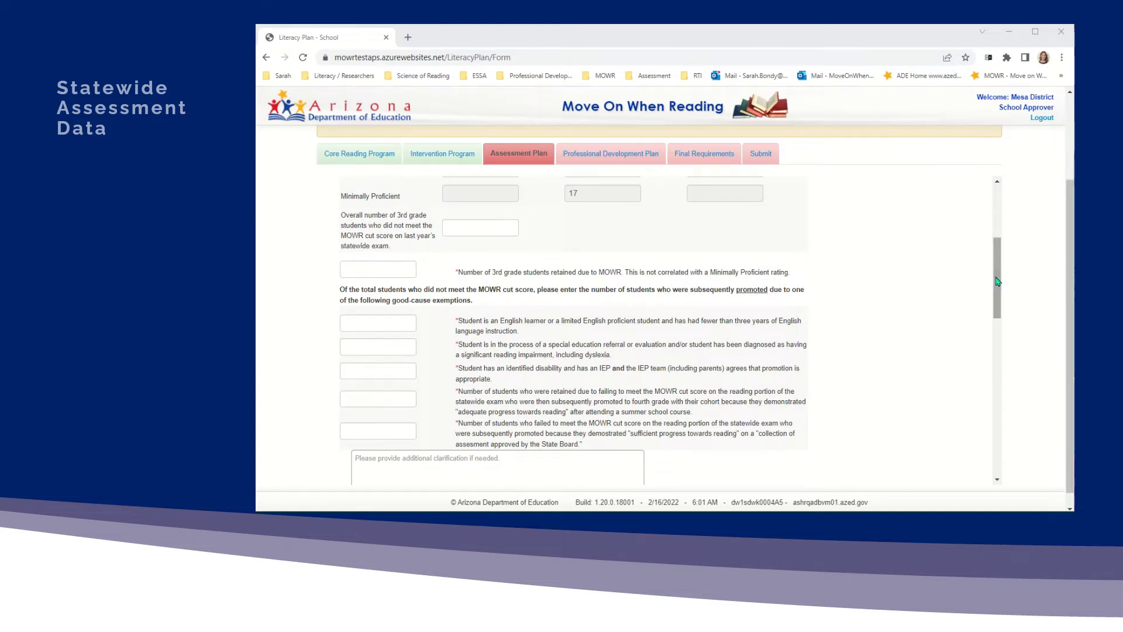
{"action": "left_click_drag", "start_coordinate": [997, 282], "coordinate": [999, 293]}
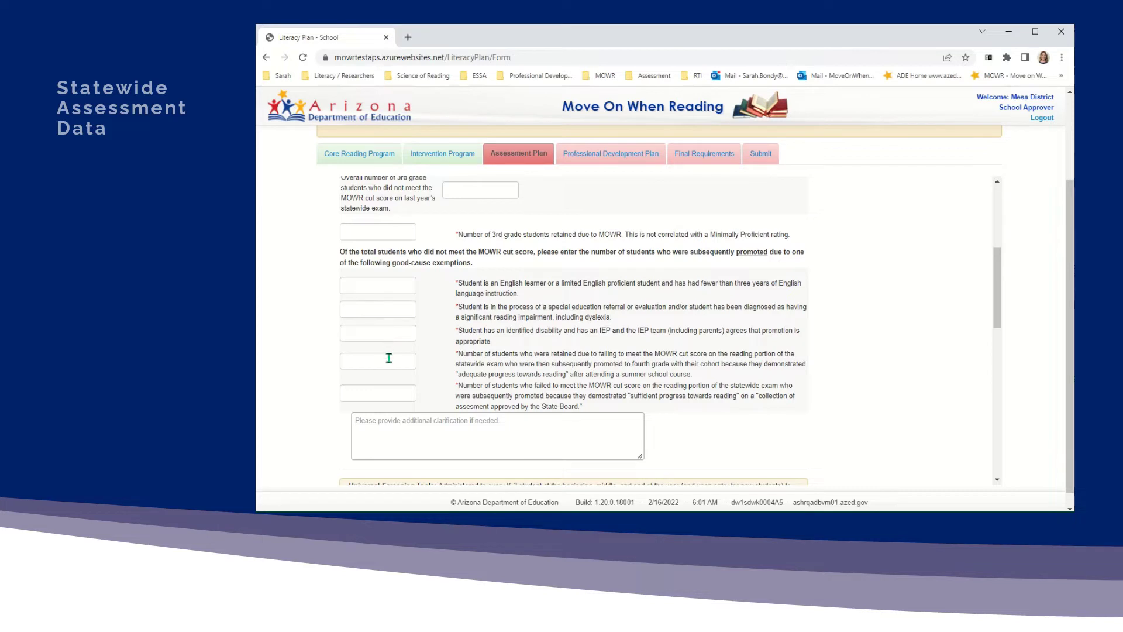
{"action": "left_click", "coordinate": [492, 191]}
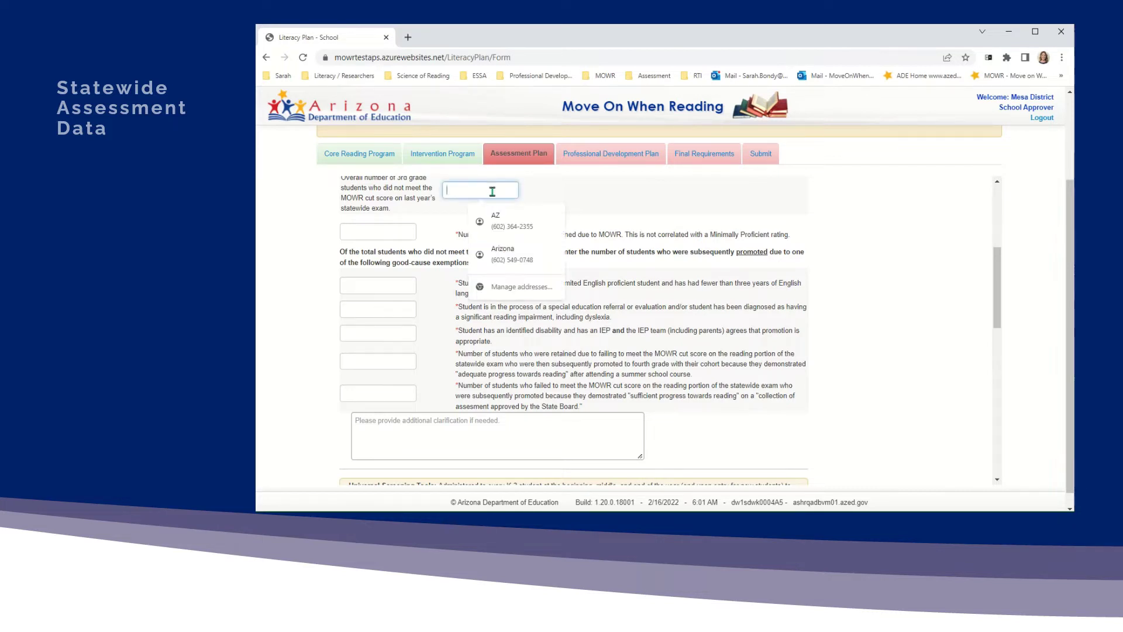
{"action": "type", "text": "0"}
{"action": "key", "text": "Tab"}
{"action": "type", "text": "0"}
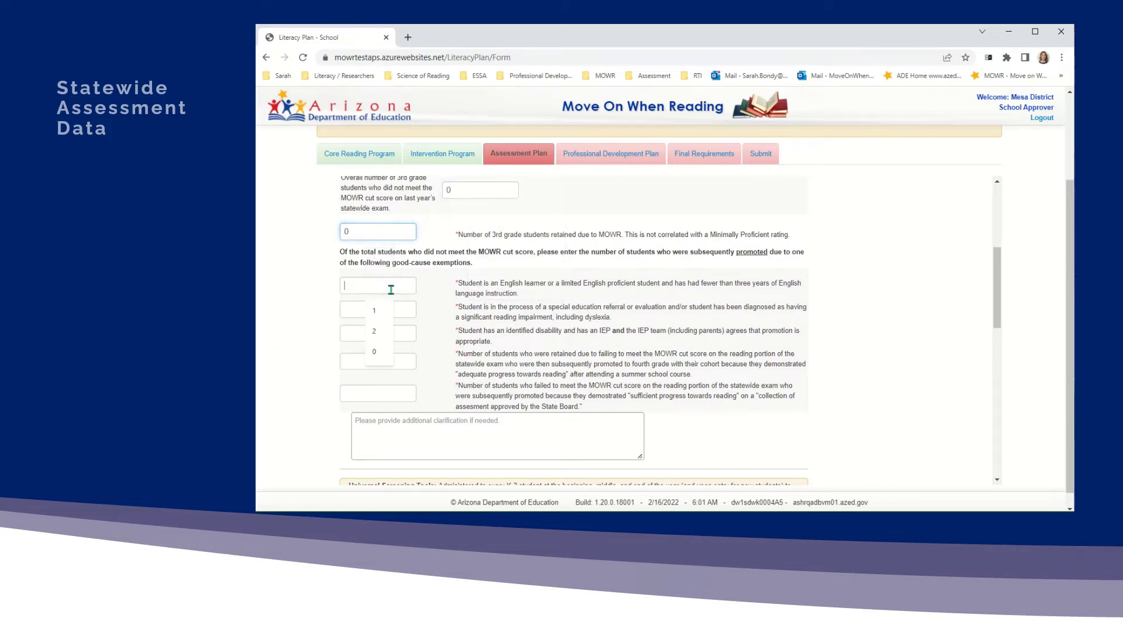
{"action": "key", "text": "Tab"}
{"action": "type", "text": "0"}
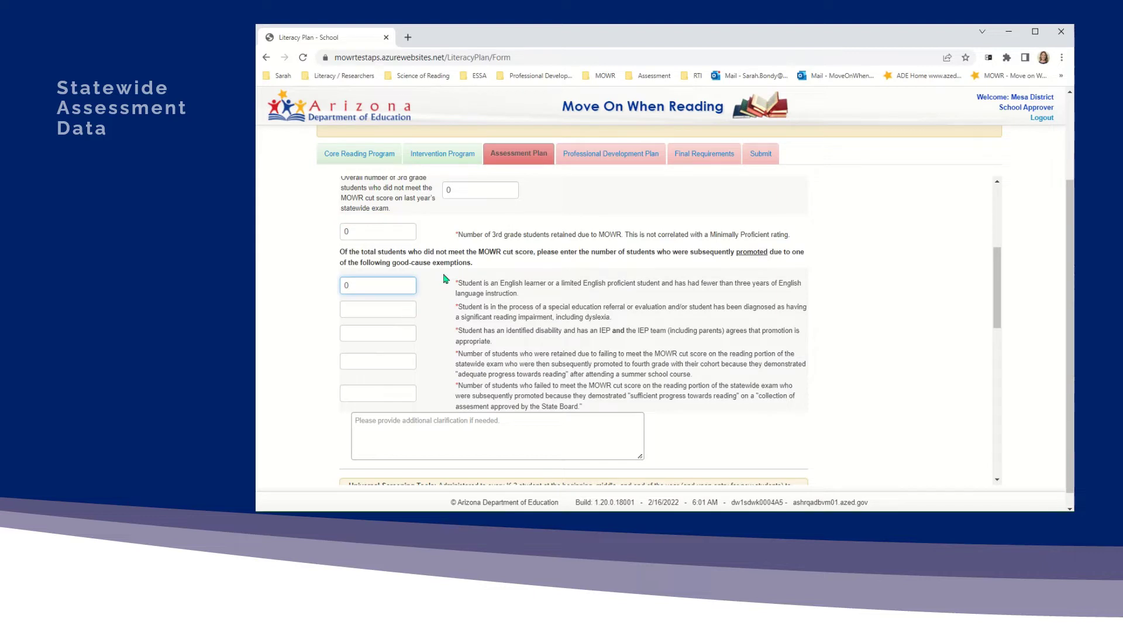
Set the number of 3rd graders who did not meet the MOWR cut score to 5 and the number retained to 1
{"action": "double_click", "coordinate": [462, 192]}
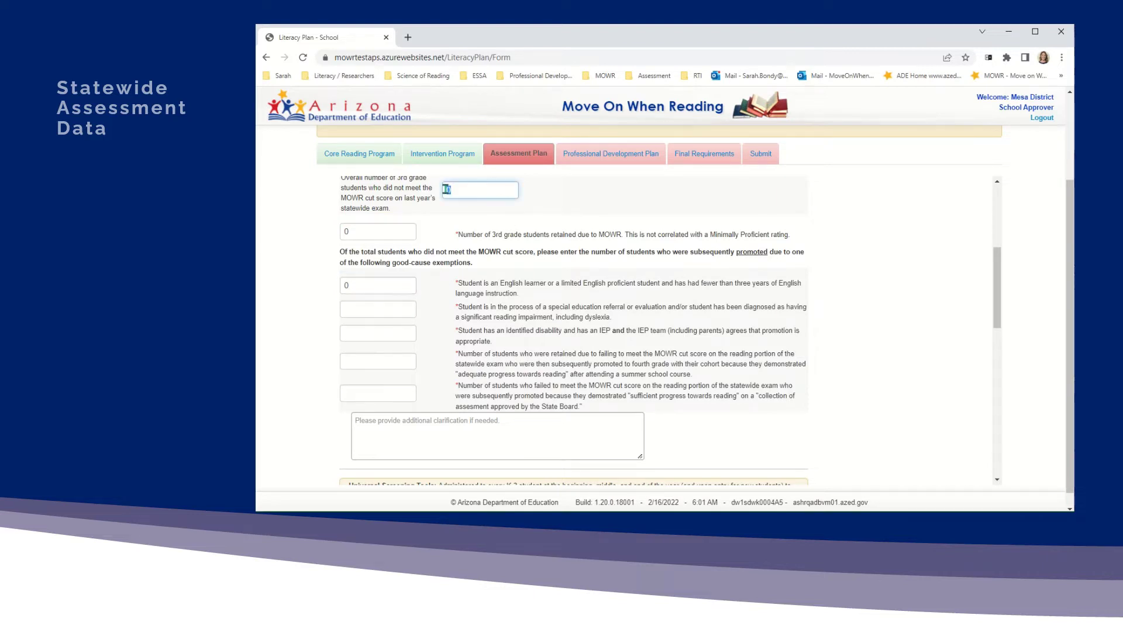
{"action": "left_click", "coordinate": [462, 207]}
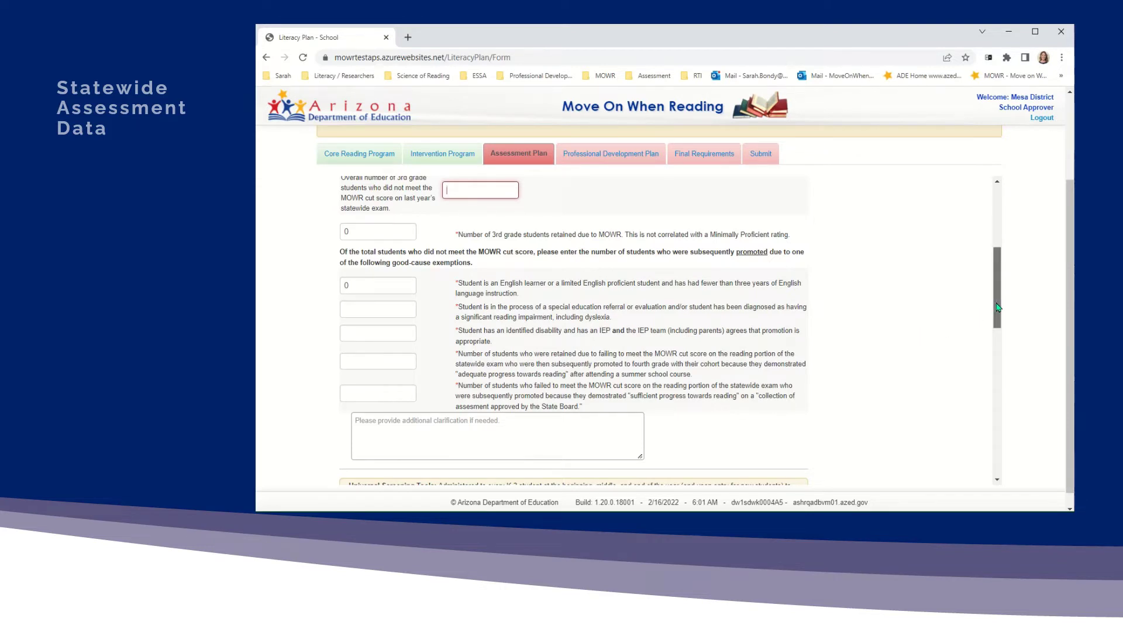
{"action": "left_click_drag", "start_coordinate": [999, 307], "coordinate": [999, 305]}
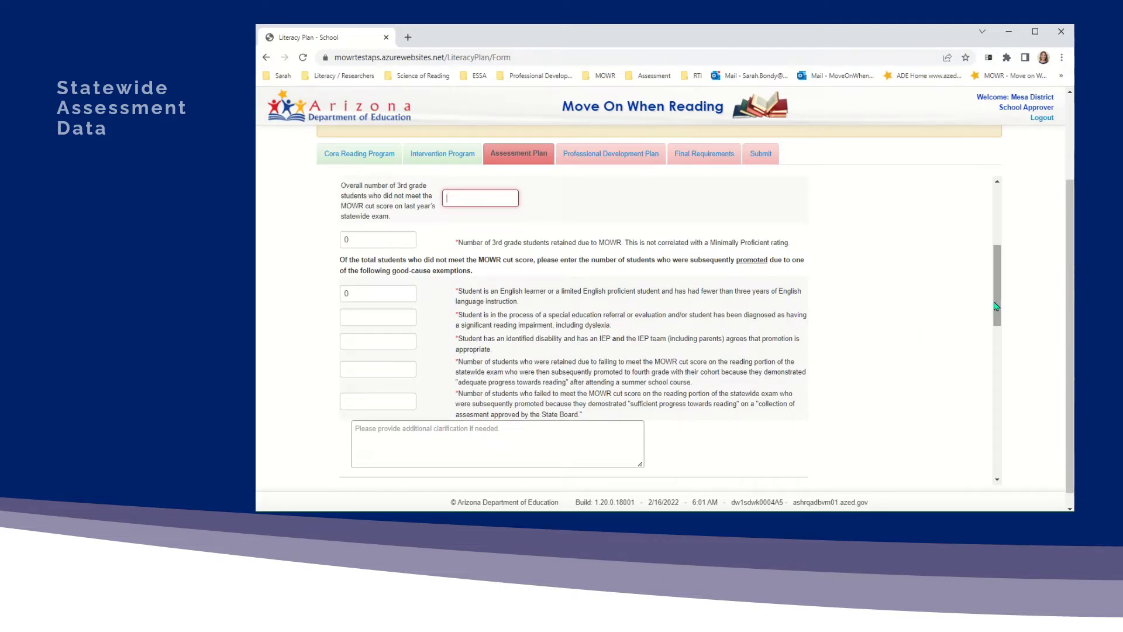
{"action": "left_click", "coordinate": [462, 200]}
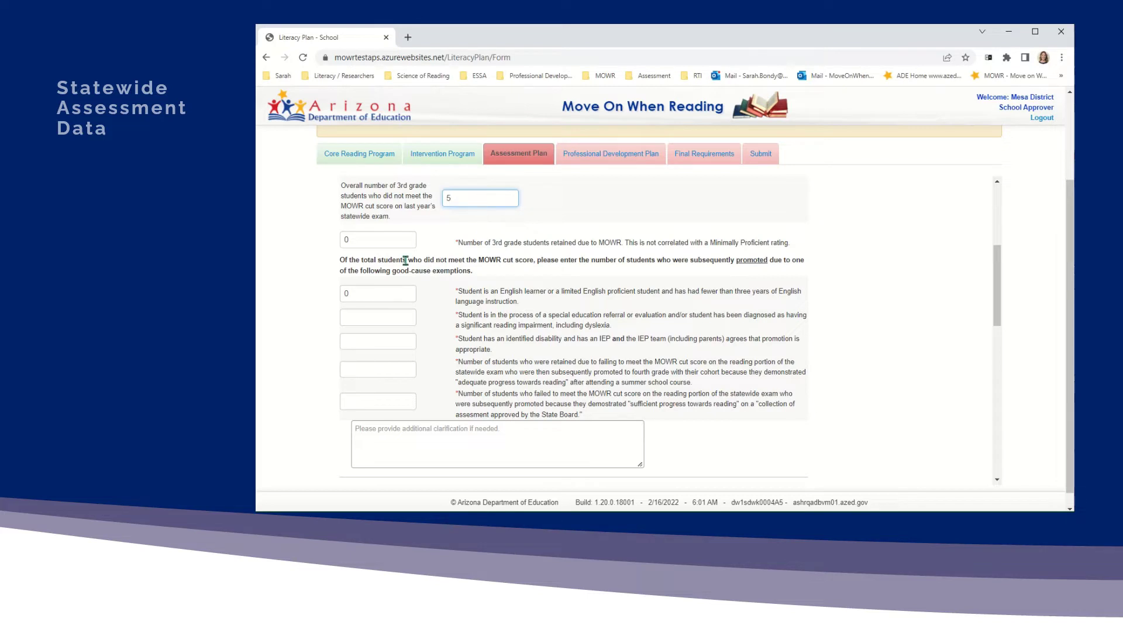
{"action": "double_click", "coordinate": [361, 240]}
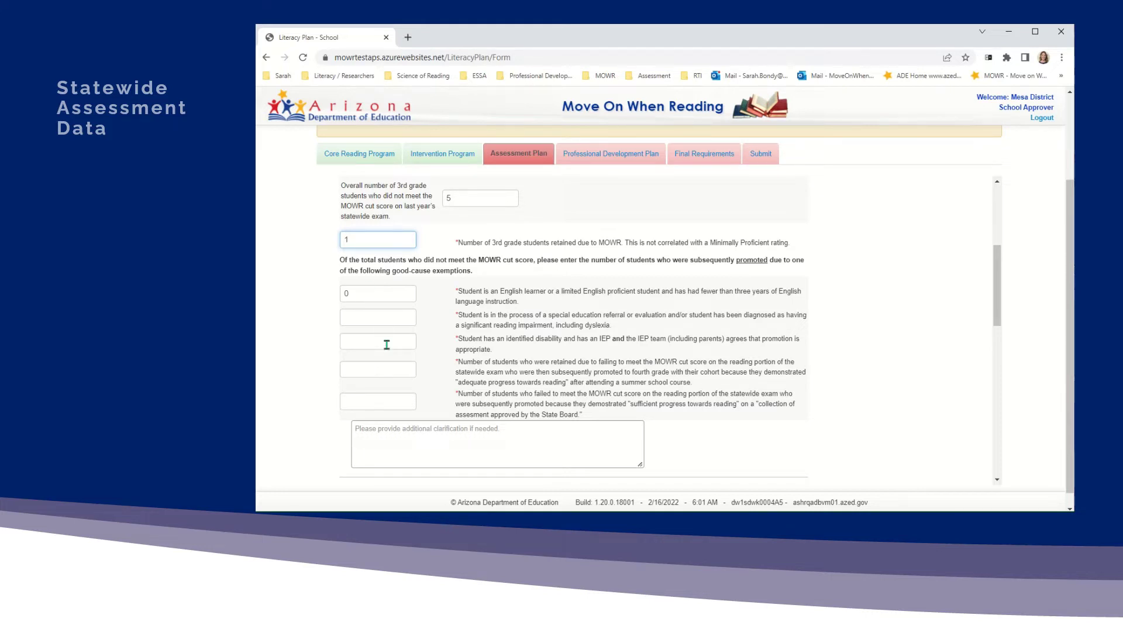
Set the good-cause exemption counts to 2 for English learners, 2 for special education referral or evaluation, and 0 for the remaining three
{"action": "double_click", "coordinate": [348, 293]}
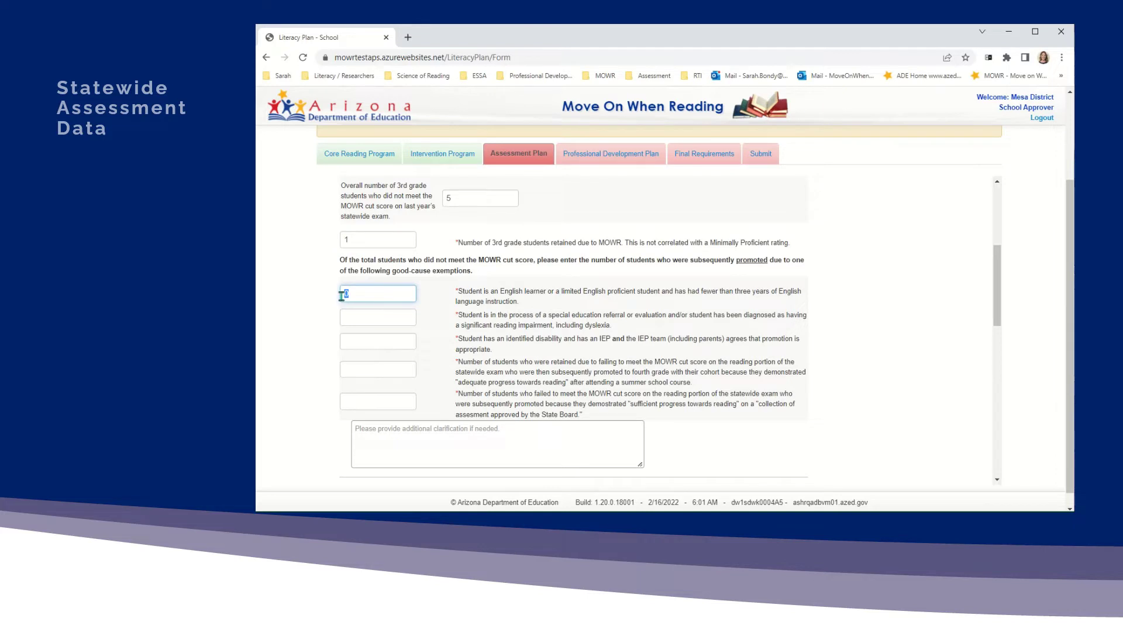
{"action": "type", "text": "2"}
{"action": "left_click", "coordinate": [375, 317]}
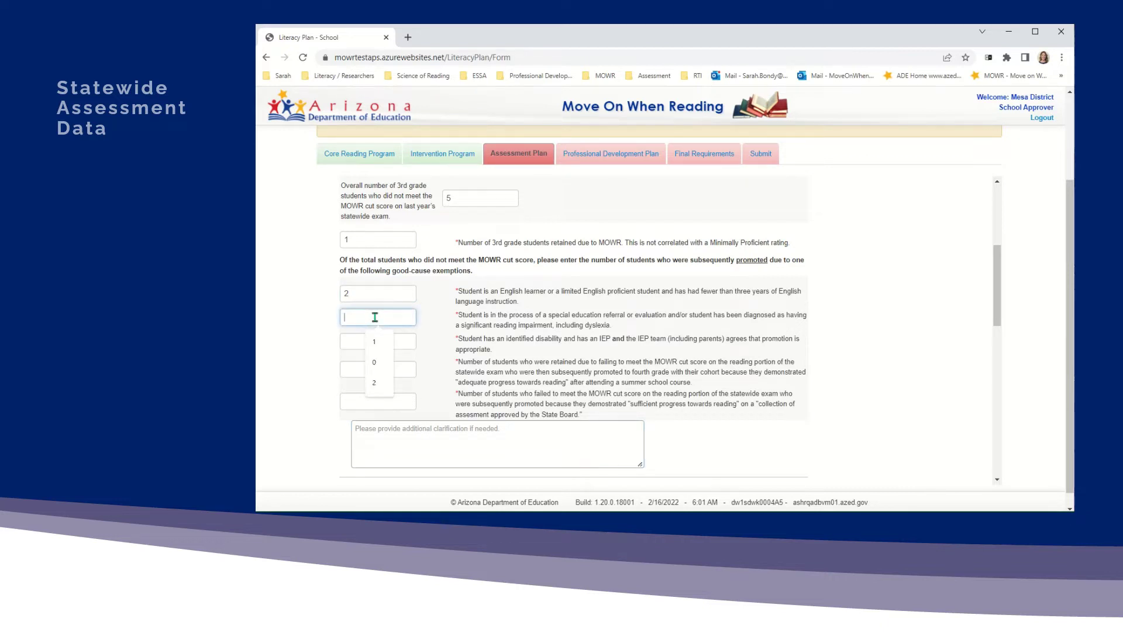
{"action": "type", "text": "2"}
{"action": "left_click", "coordinate": [361, 342]}
{"action": "type", "text": "0"}
{"action": "left_click", "coordinate": [364, 369]}
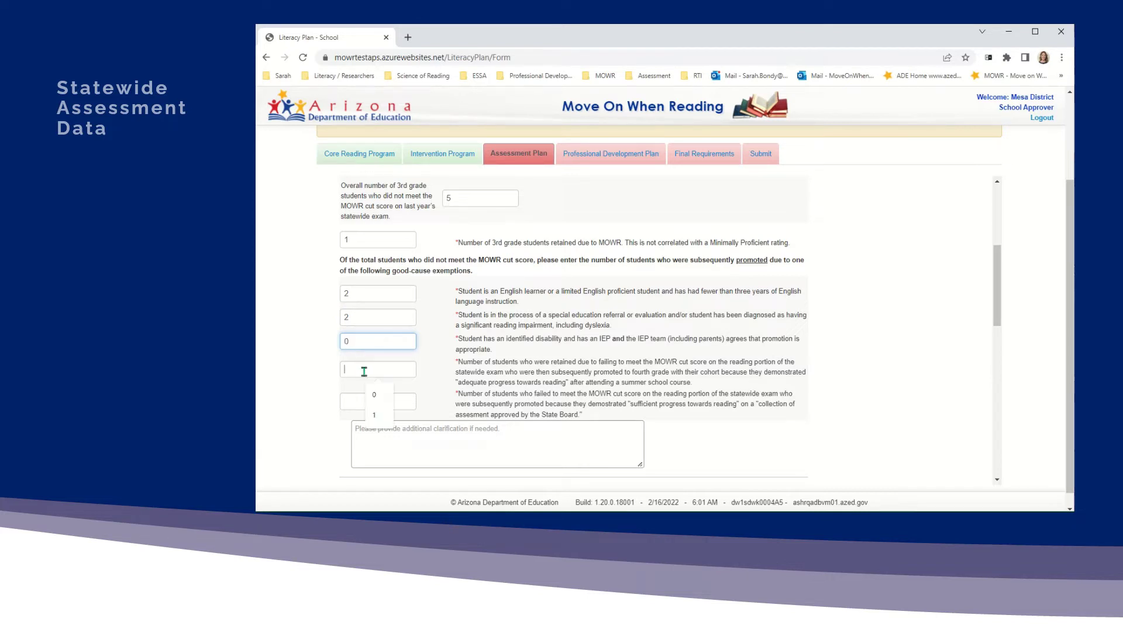
{"action": "type", "text": "0"}
{"action": "left_click", "coordinate": [355, 401]}
{"action": "type", "text": "0"}
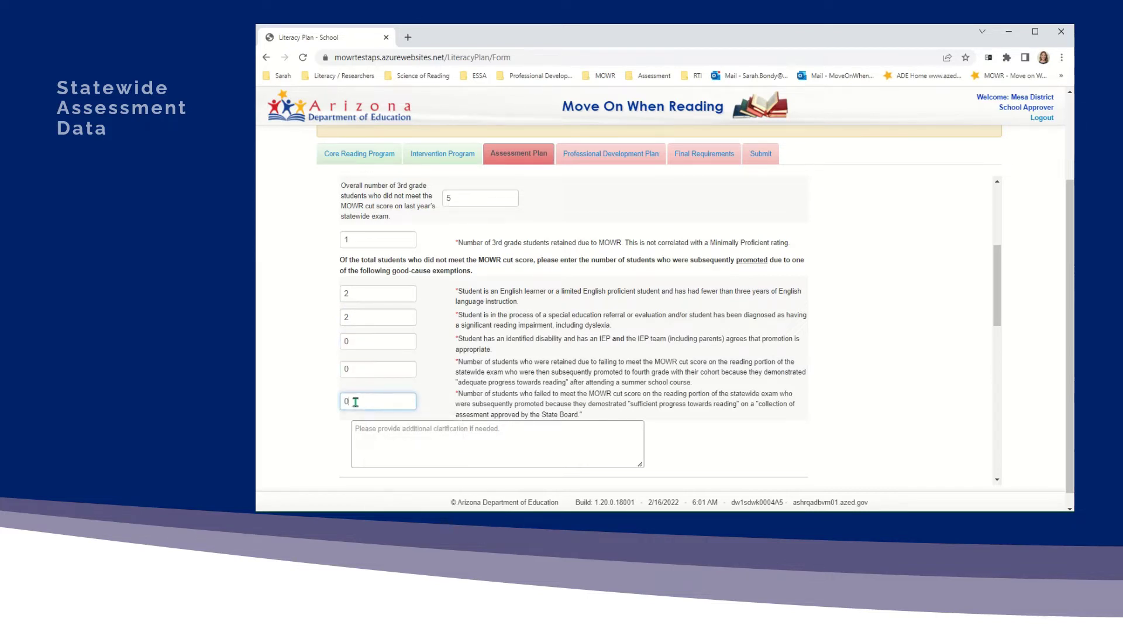
{"action": "left_click", "coordinate": [391, 436]}
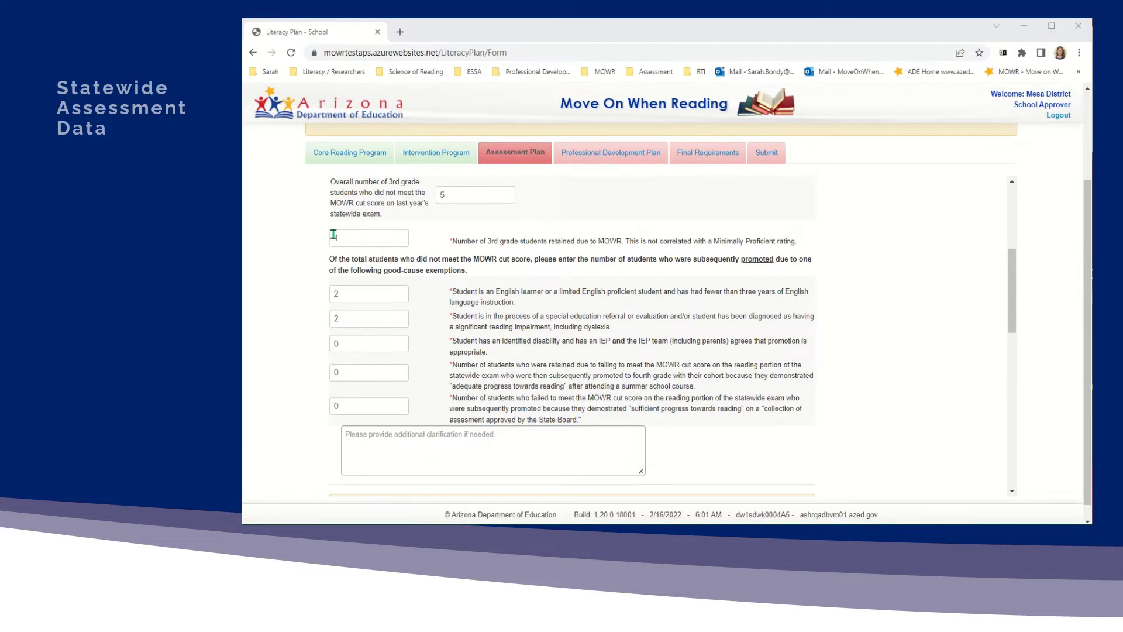
{"action": "left_click_drag", "start_coordinate": [343, 238], "coordinate": [316, 242]}
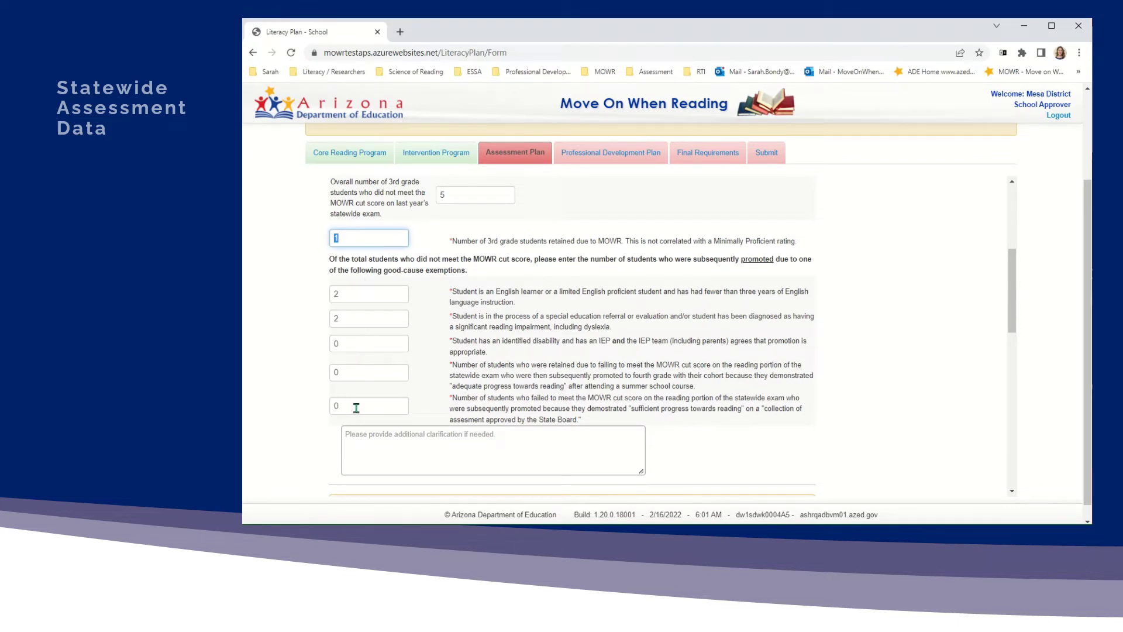
{"action": "left_click", "coordinate": [465, 194]}
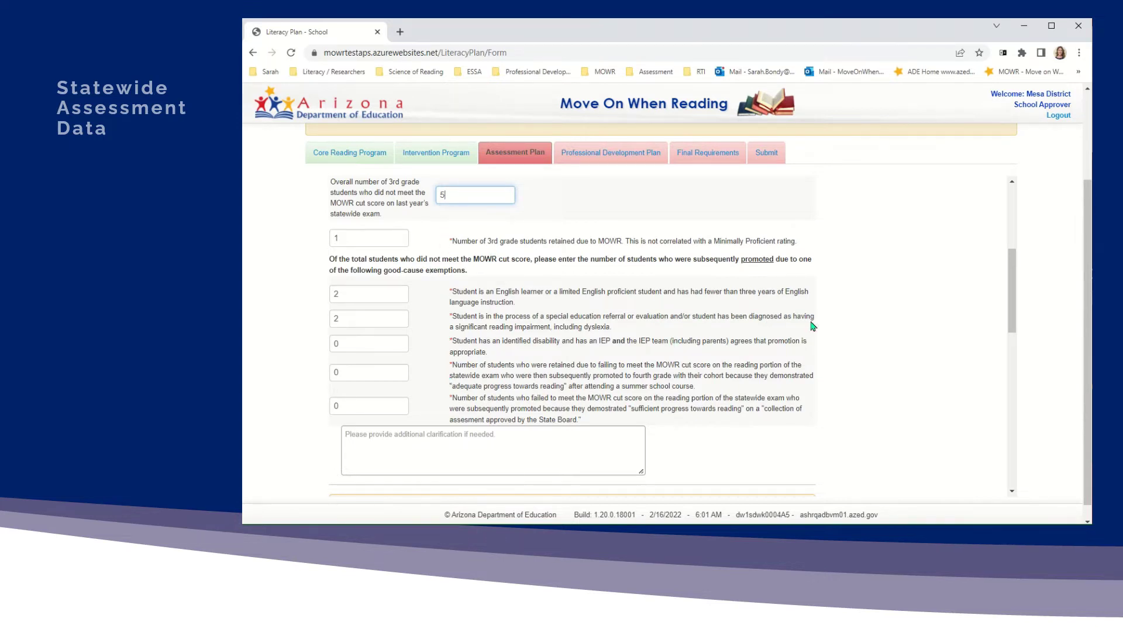
Add mCLASS with DIBLES 8th Edition (2/3) as the universal screening tool for 2nd Grade and save it
{"action": "left_click_drag", "start_coordinate": [1015, 264], "coordinate": [1013, 449]}
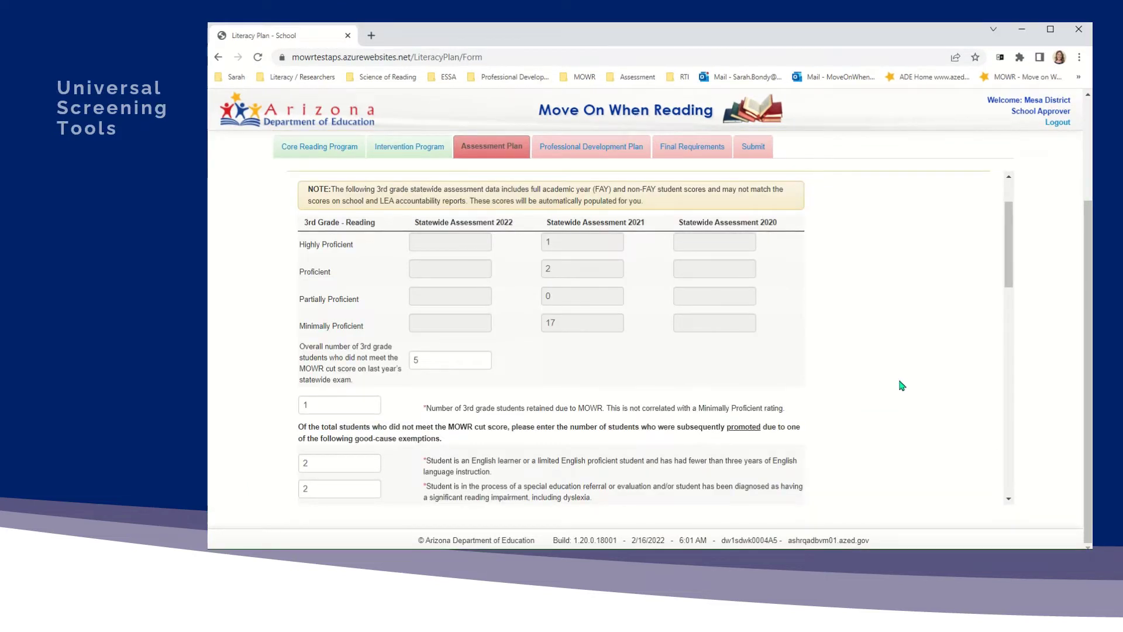
{"action": "scroll", "coordinate": [901, 385], "scroll_direction": "up", "scroll_amount": 2}
{"action": "scroll", "coordinate": [901, 385], "scroll_direction": "down", "scroll_amount": 5}
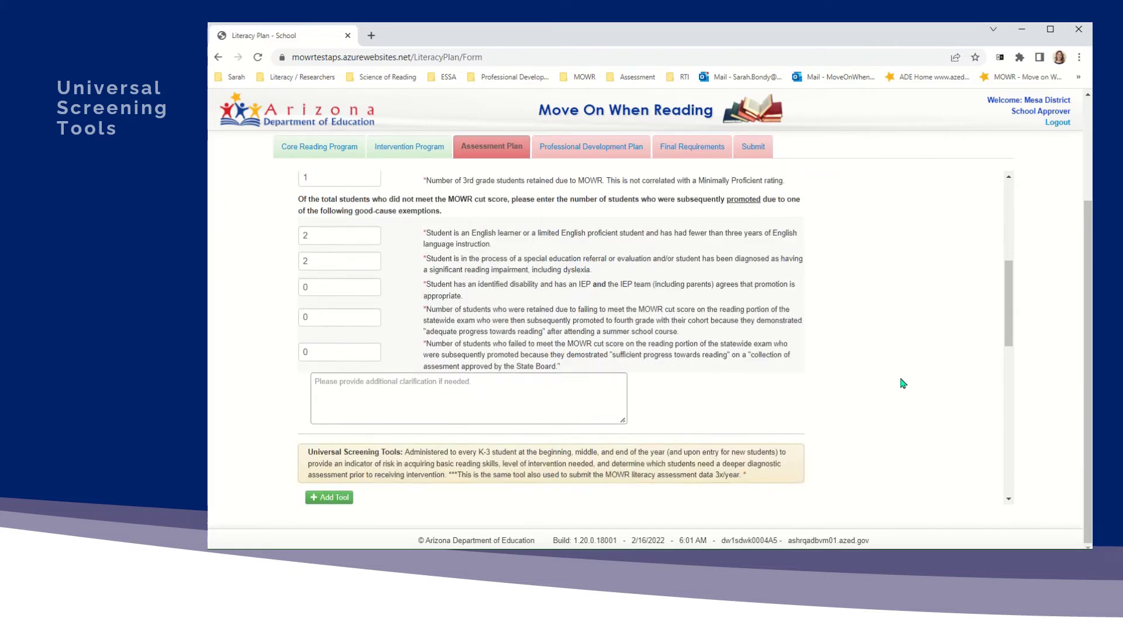
{"action": "scroll", "coordinate": [901, 383], "scroll_direction": "down", "scroll_amount": 3}
{"action": "scroll", "coordinate": [903, 383], "scroll_direction": "down", "scroll_amount": 1}
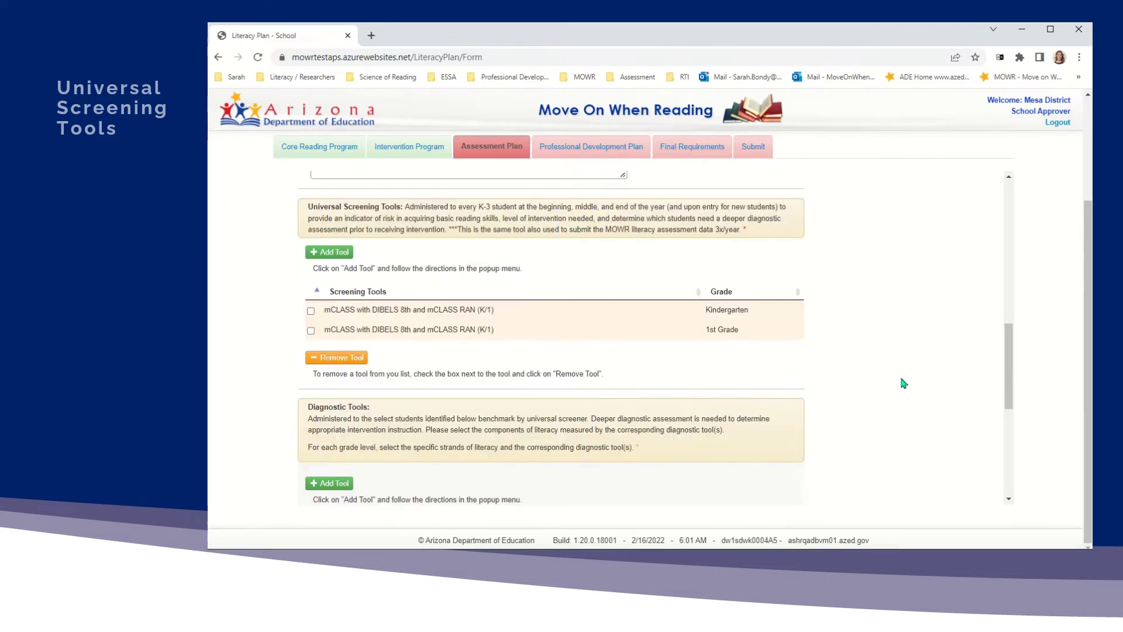
{"action": "left_click", "coordinate": [333, 252]}
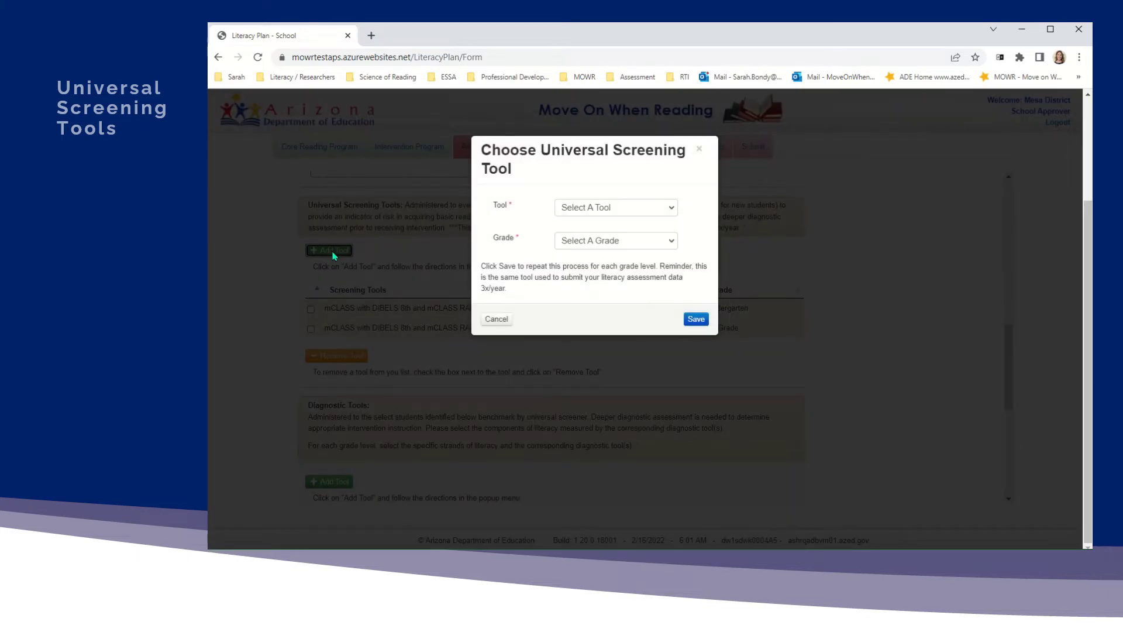
{"action": "left_click", "coordinate": [642, 215]}
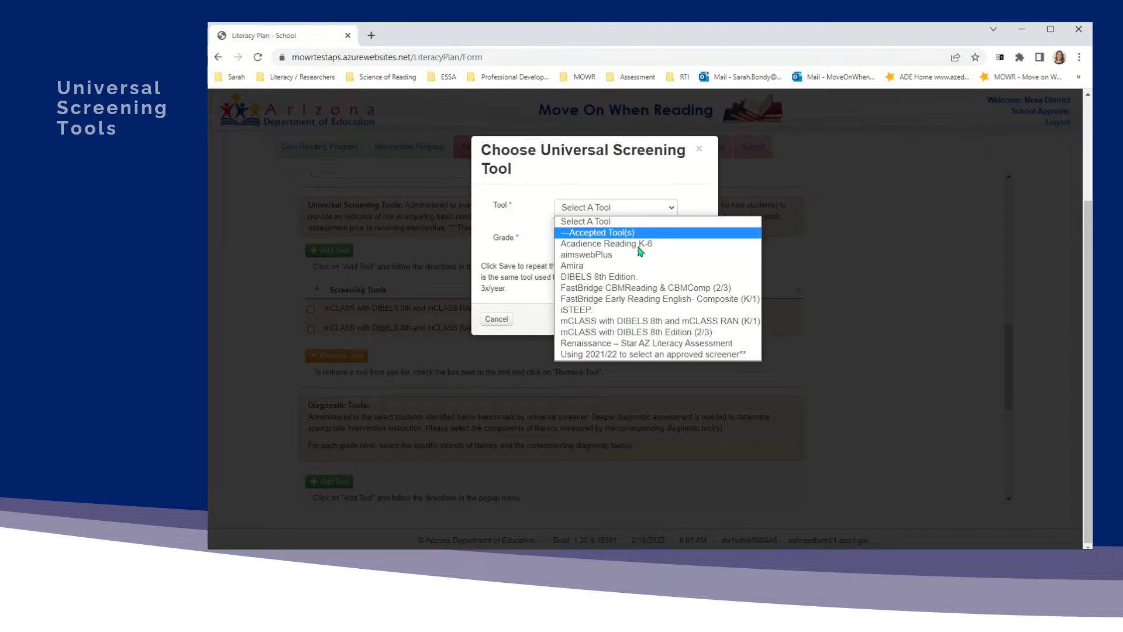
{"action": "left_click", "coordinate": [632, 332]}
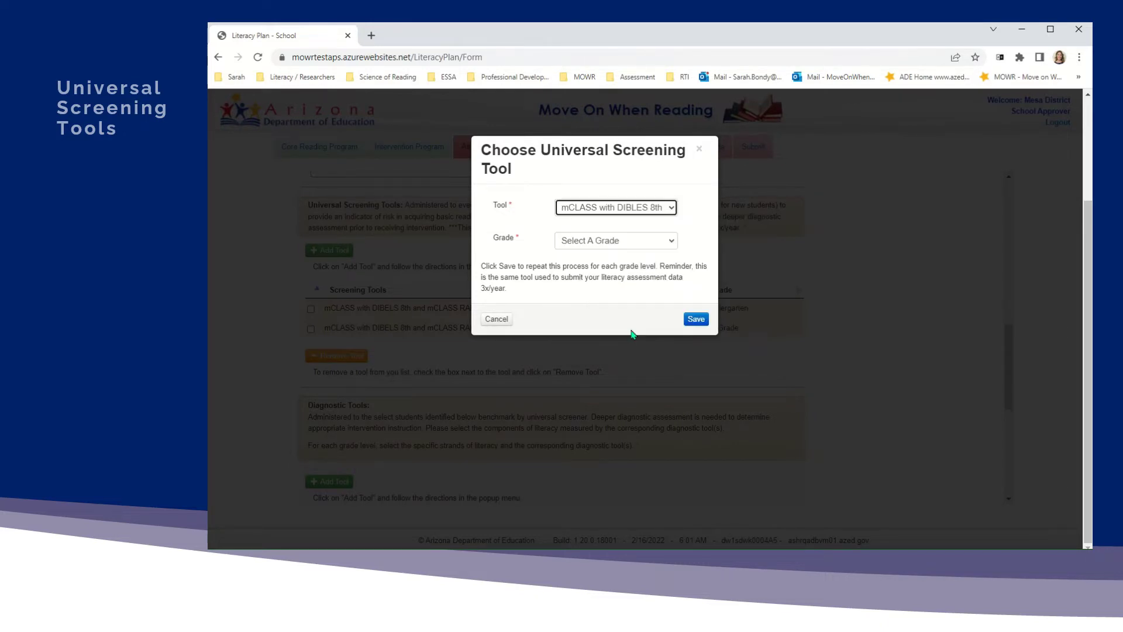
{"action": "left_click", "coordinate": [613, 242]}
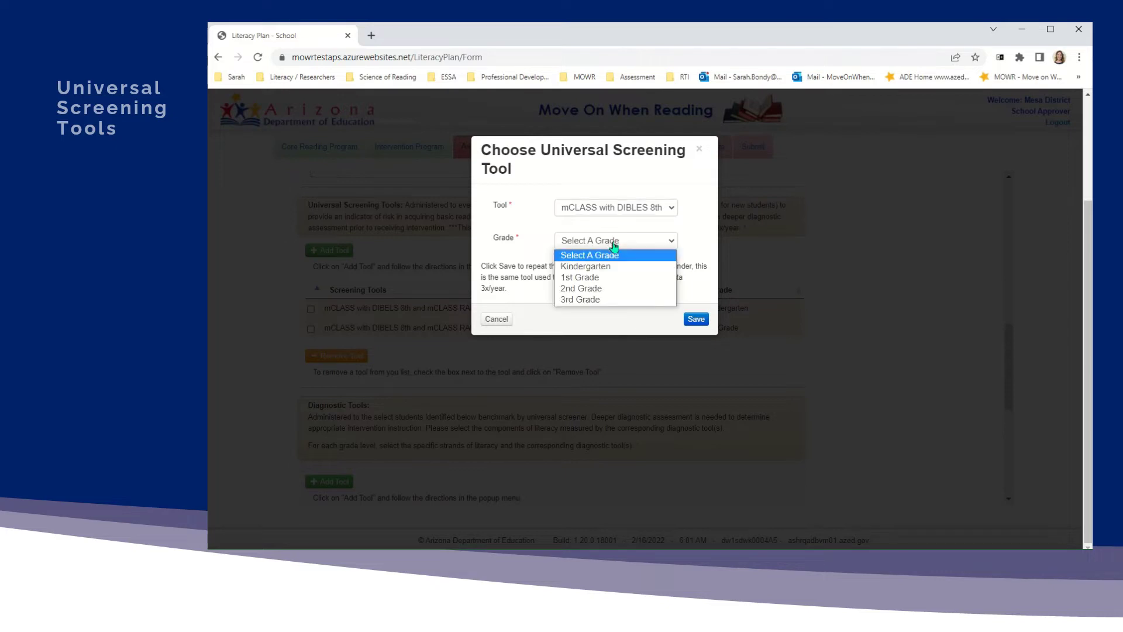
{"action": "left_click", "coordinate": [611, 291]}
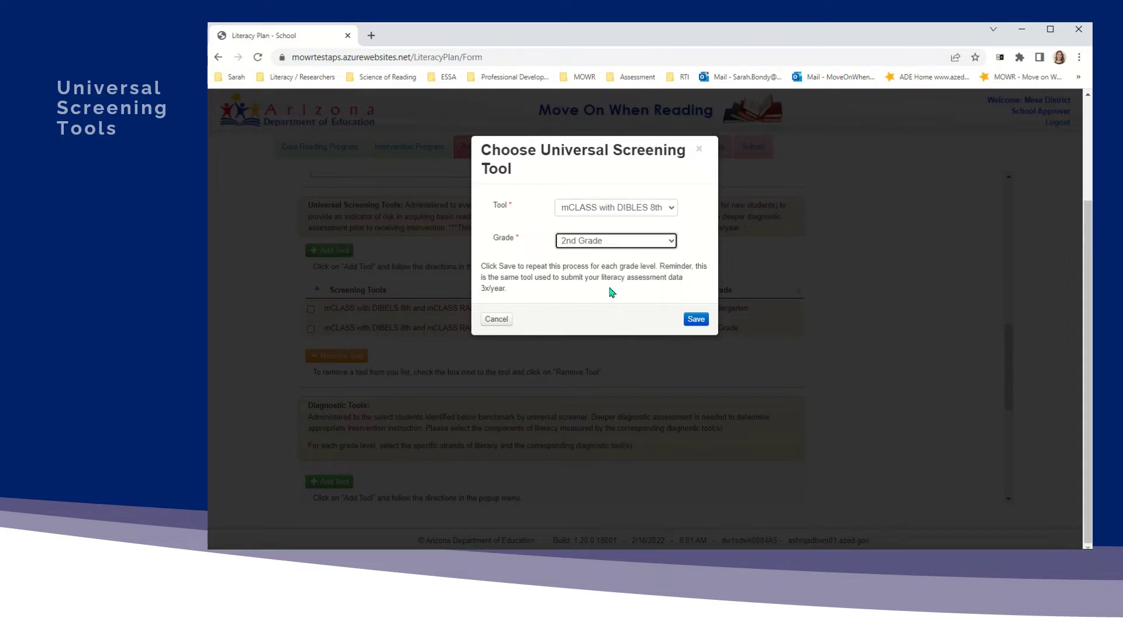
{"action": "left_click", "coordinate": [694, 320]}
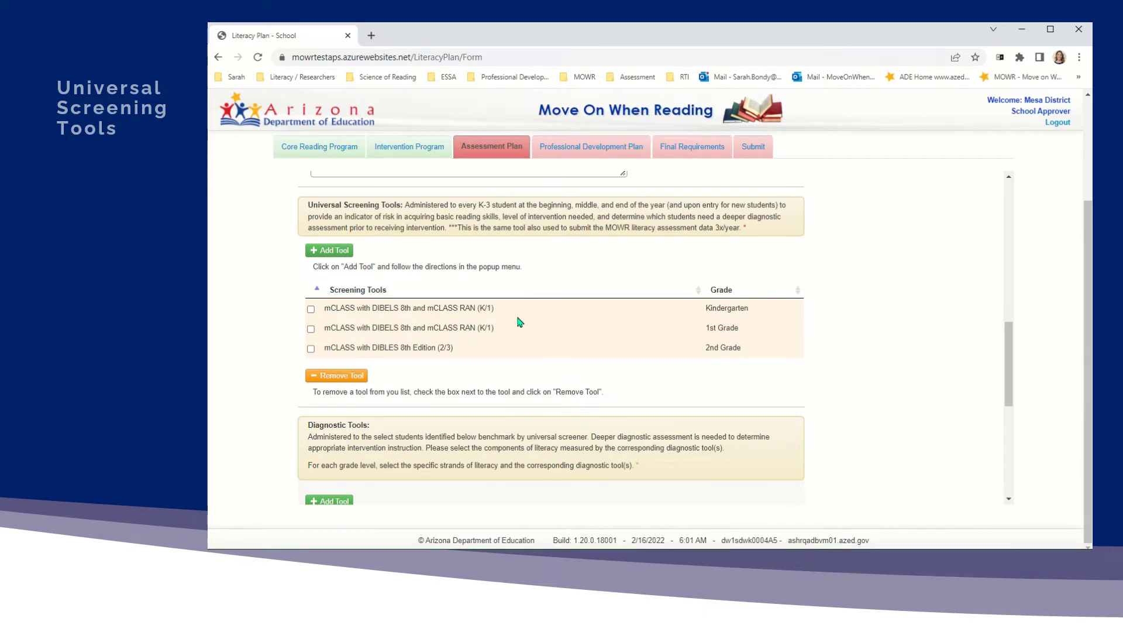
Add mCLASS with DIBLES 8th Edition (2/3) as the universal screening tool for 3rd Grade and save it
{"action": "left_click", "coordinate": [338, 251]}
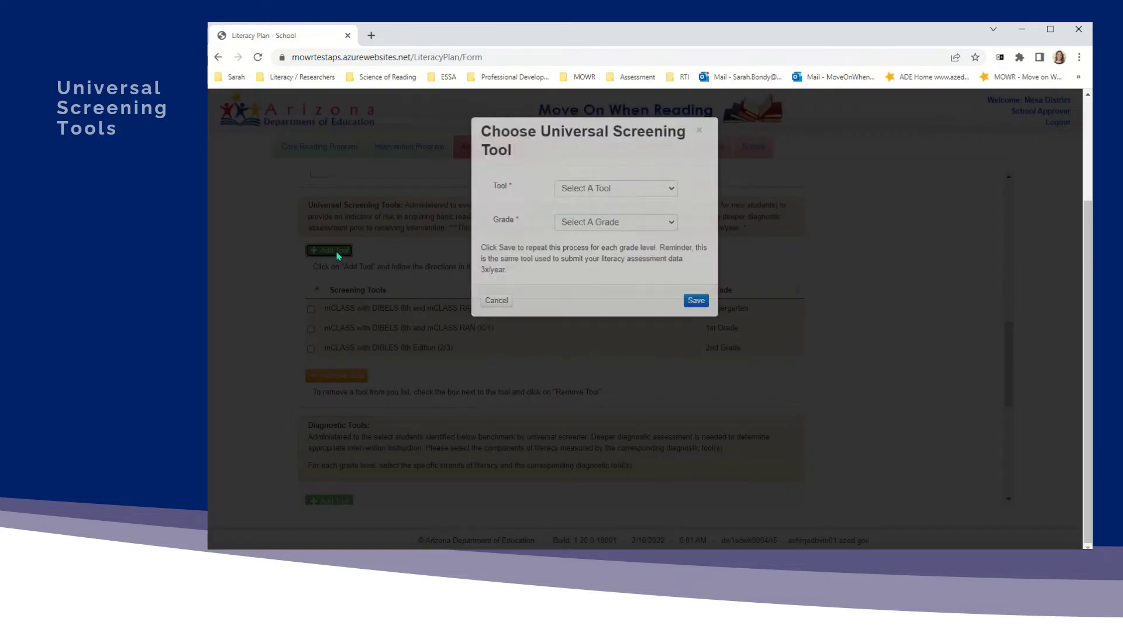
{"action": "left_click", "coordinate": [627, 208]}
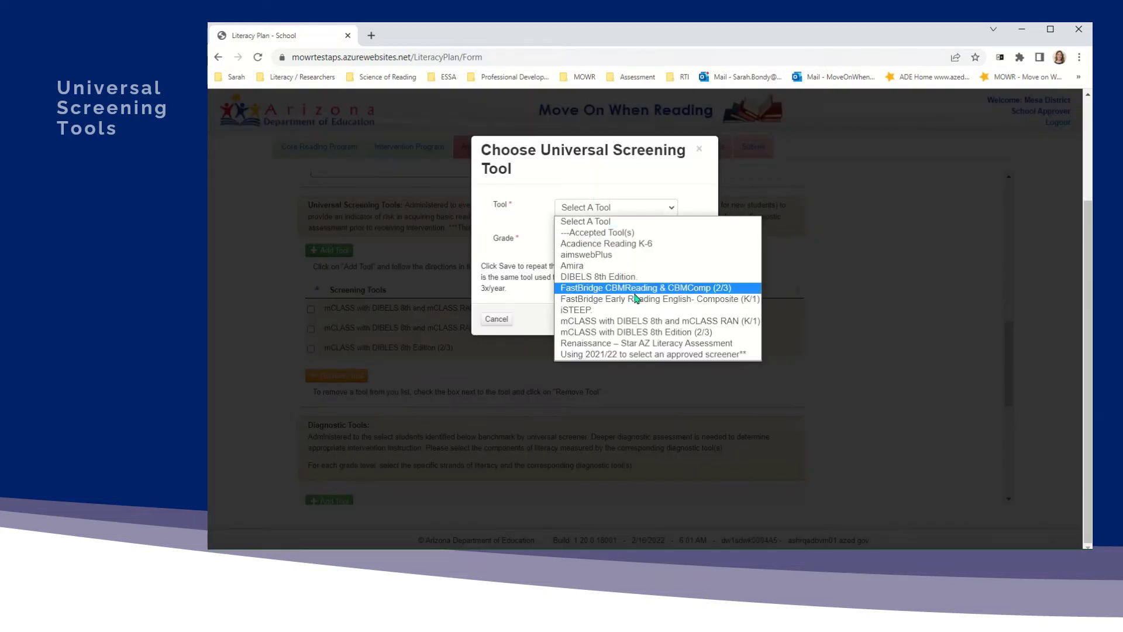
{"action": "left_click", "coordinate": [644, 333]}
{"action": "left_click", "coordinate": [625, 241]}
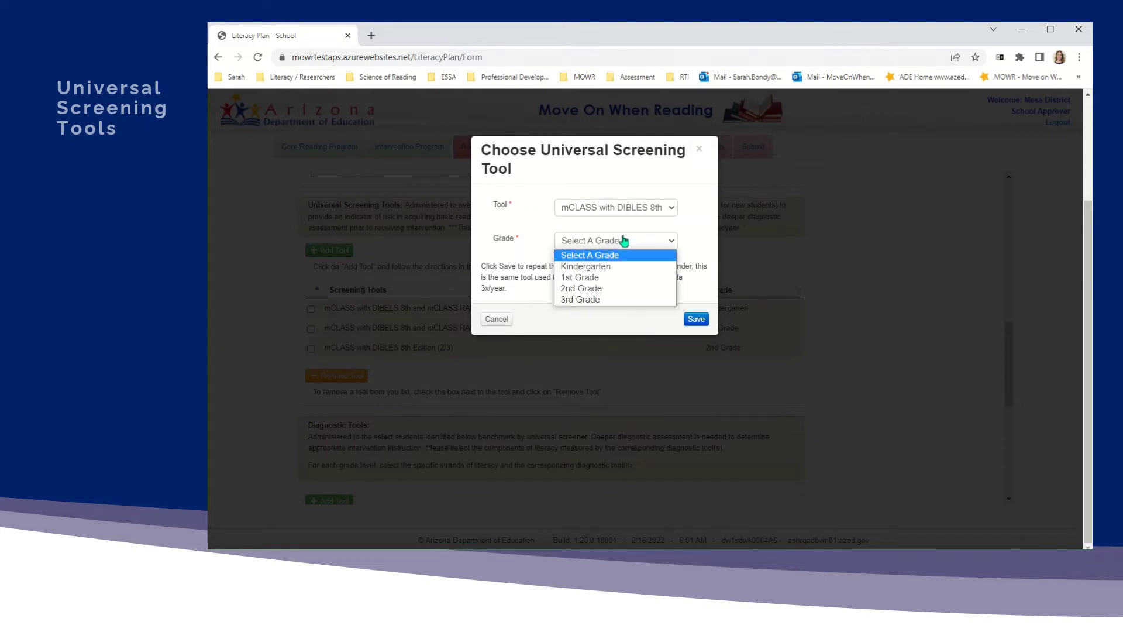
{"action": "left_click", "coordinate": [605, 300]}
{"action": "left_click", "coordinate": [695, 319]}
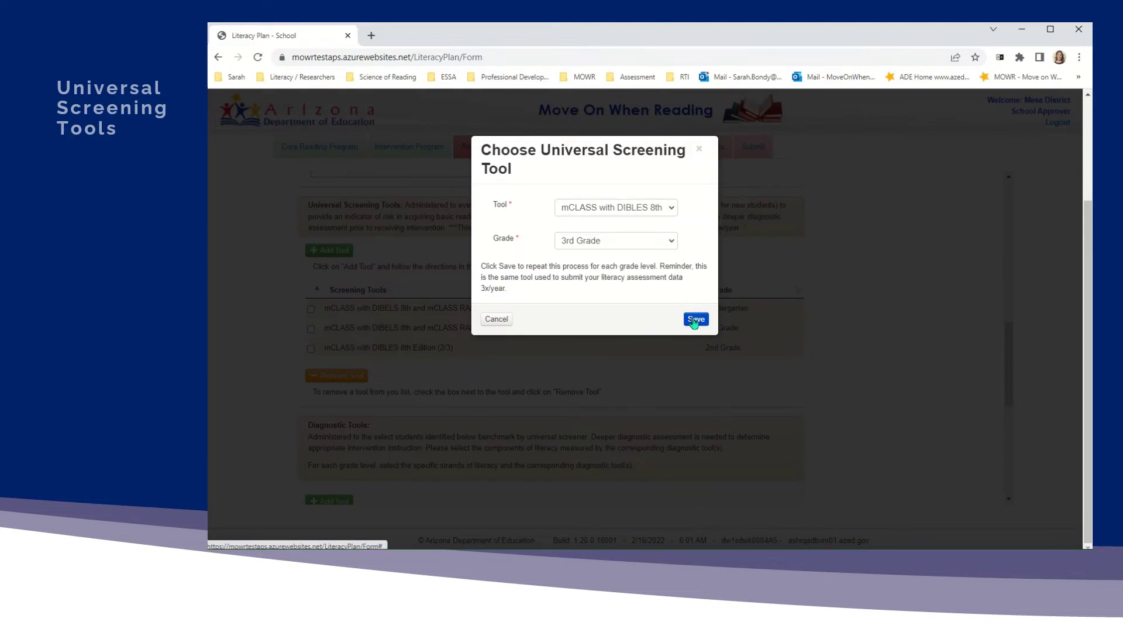